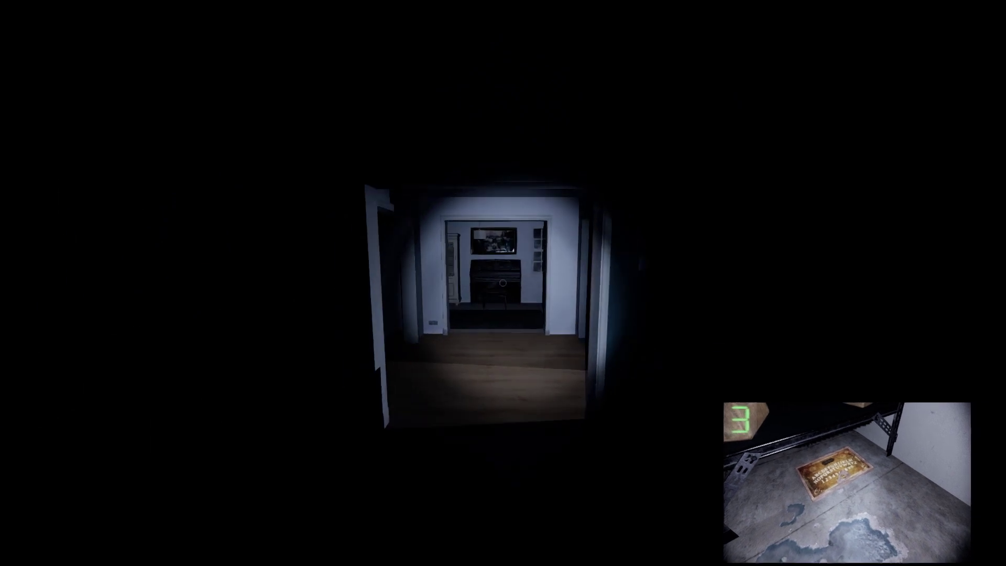
key(w)
key(w)
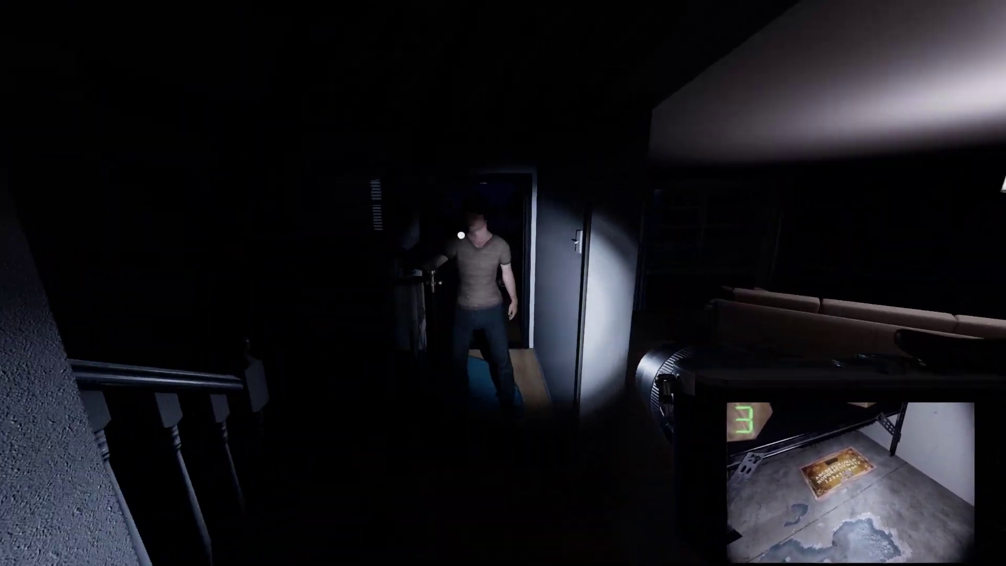
key(w)
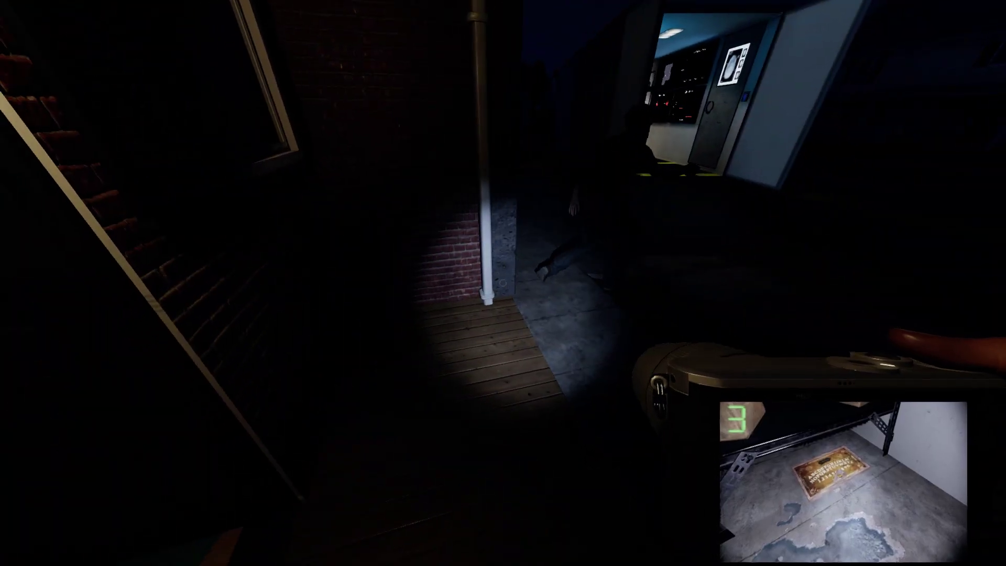
key(w)
key(w)
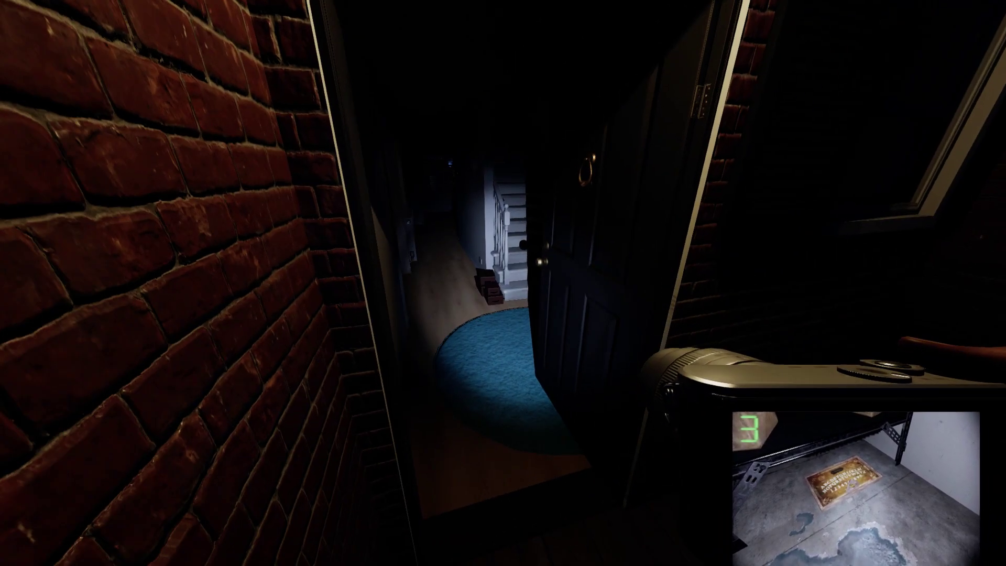
key(w)
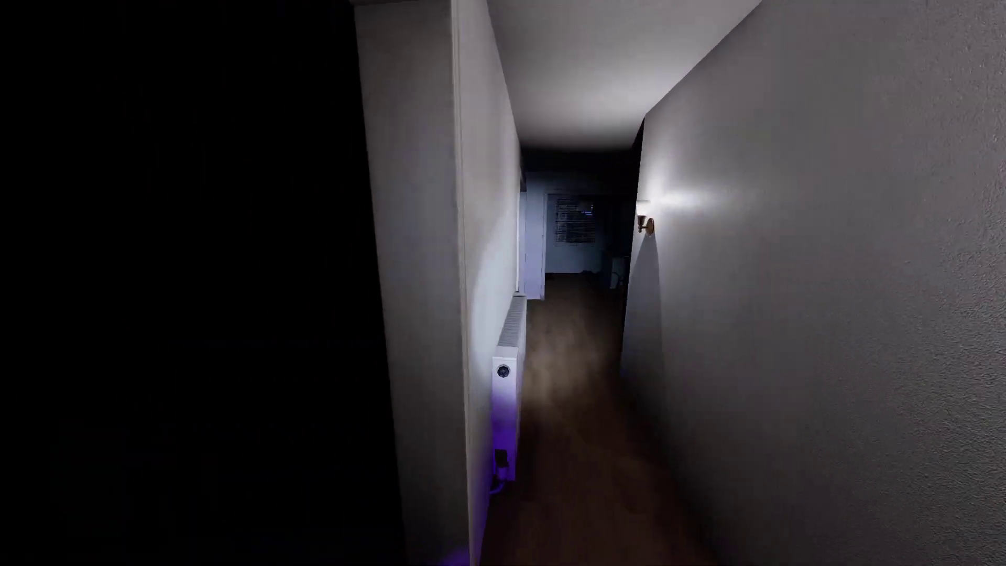
key(w)
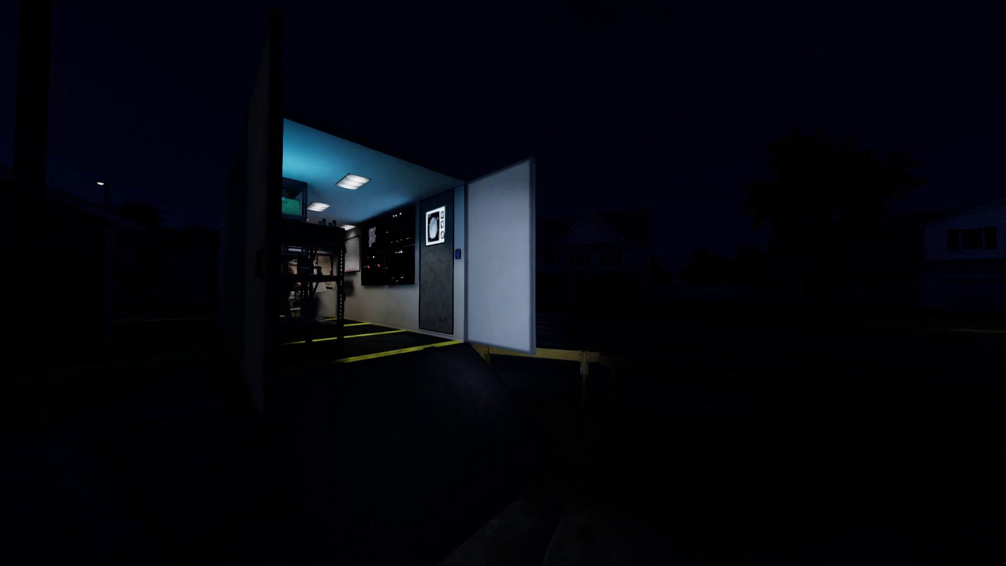
key(w)
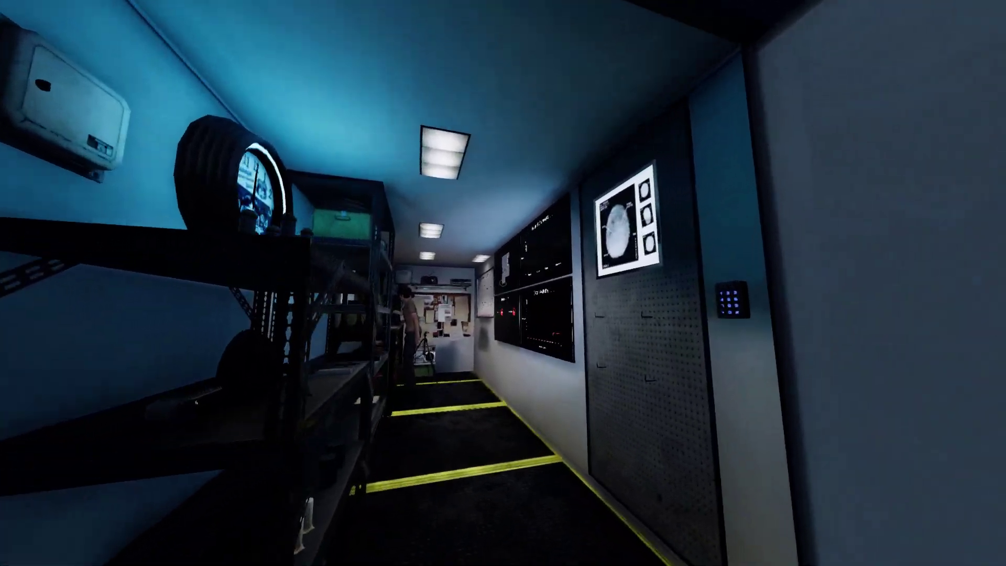
key(w)
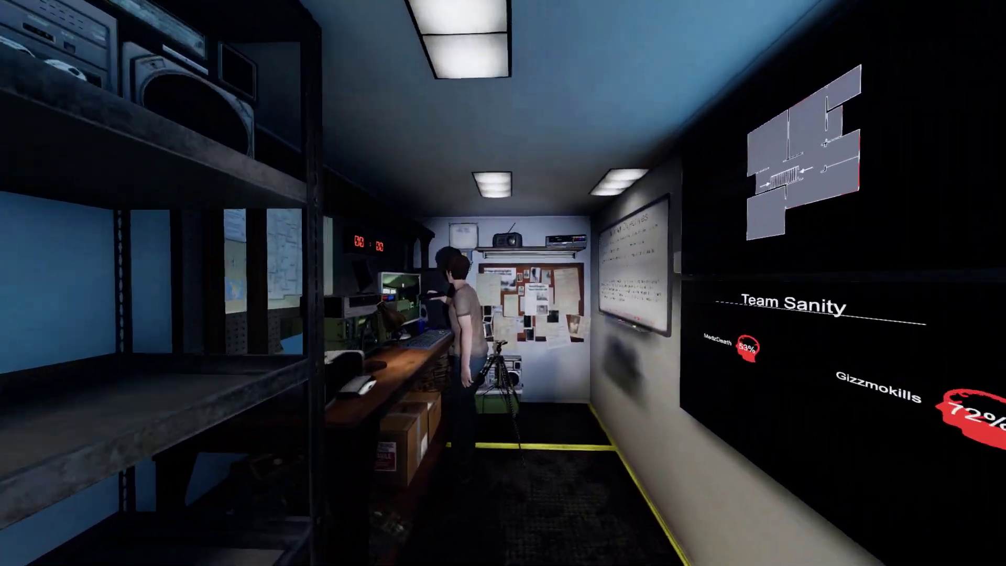
key(w)
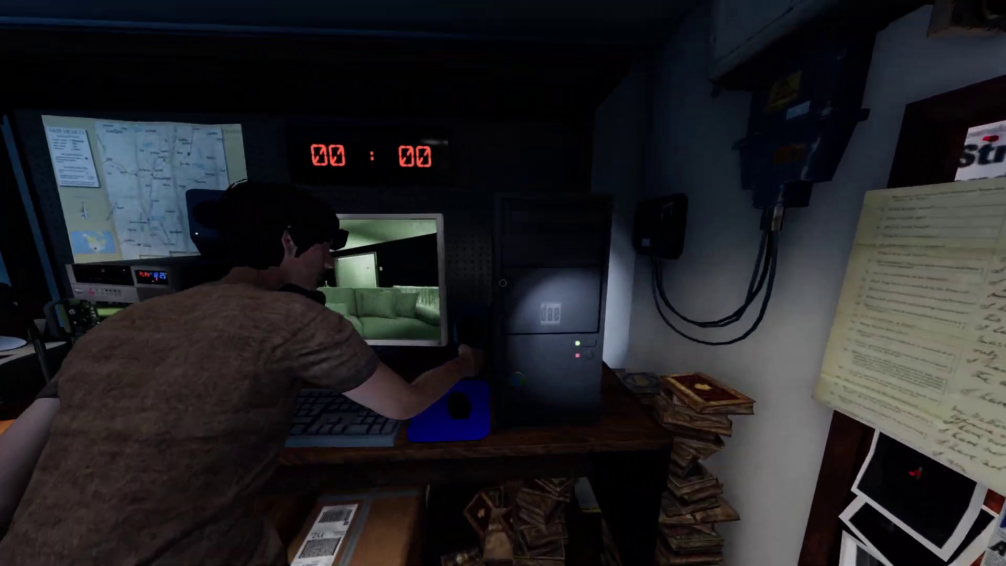
key(w)
key(w)
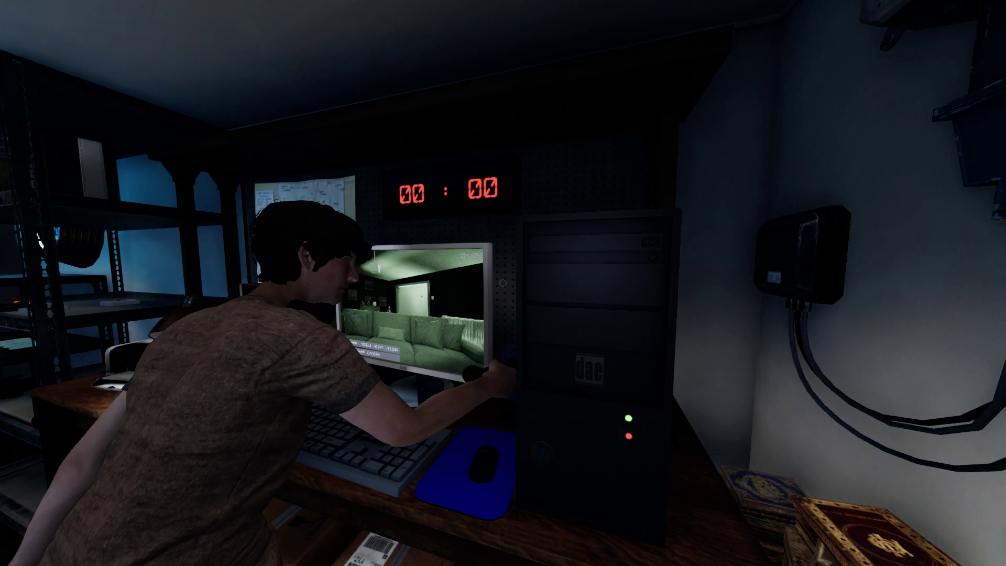
key(s)
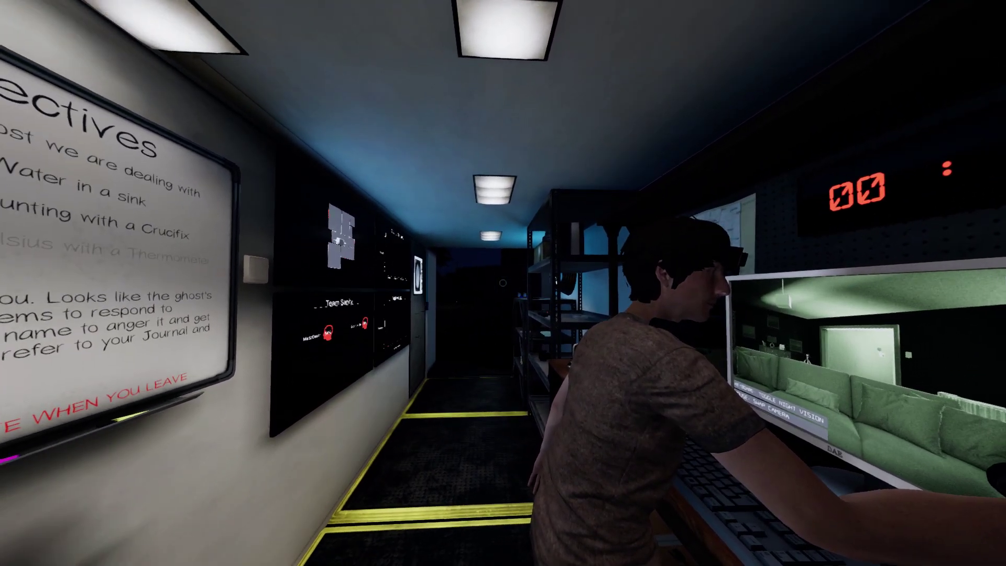
key(w)
key(w)
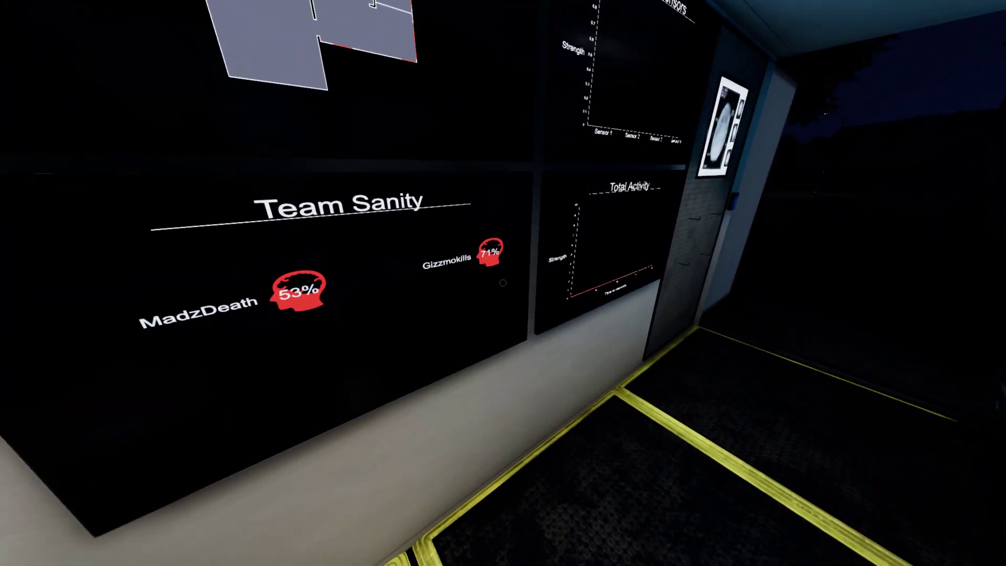
key(w)
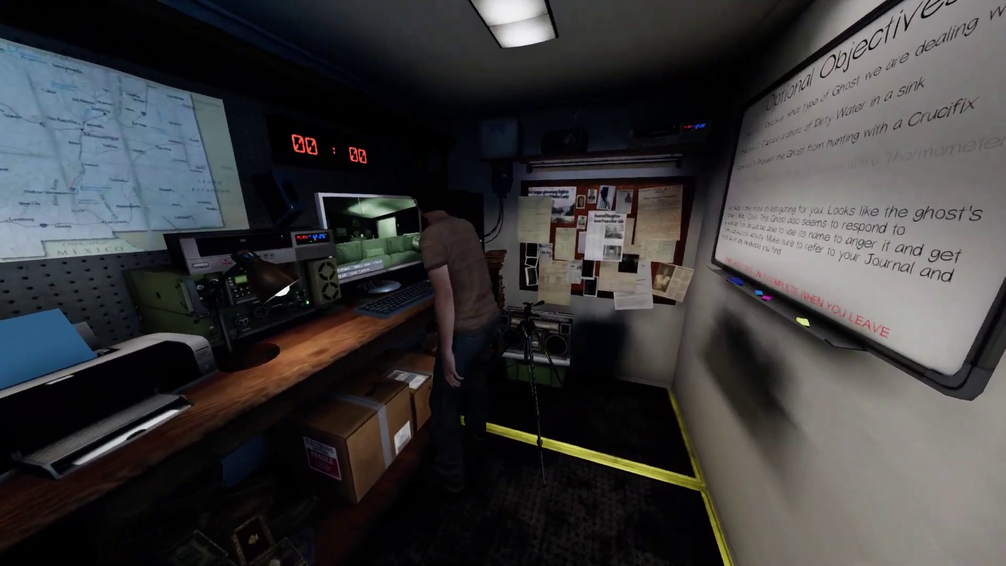
key(w)
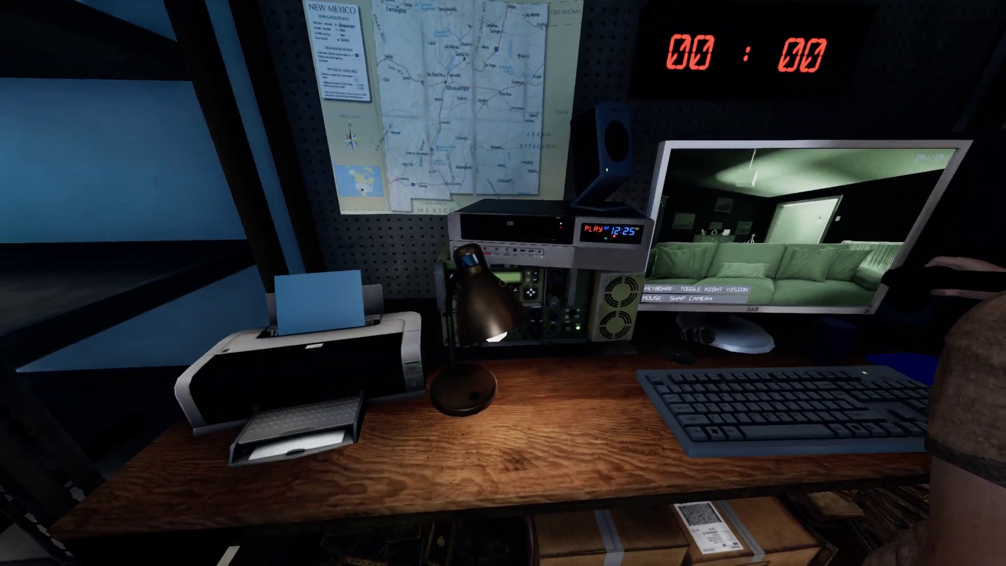
key(j)
click(785, 238)
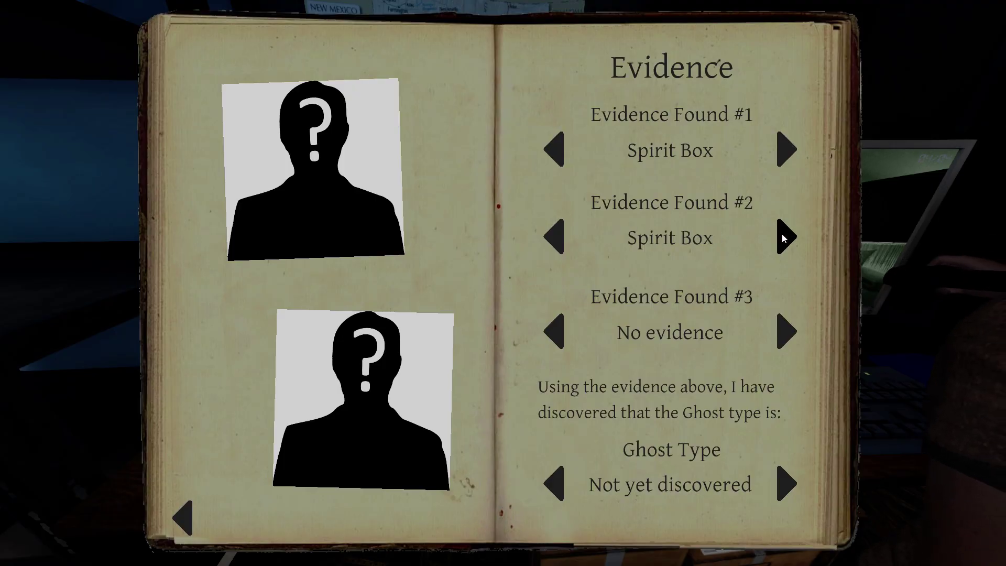
click(784, 237)
key(j)
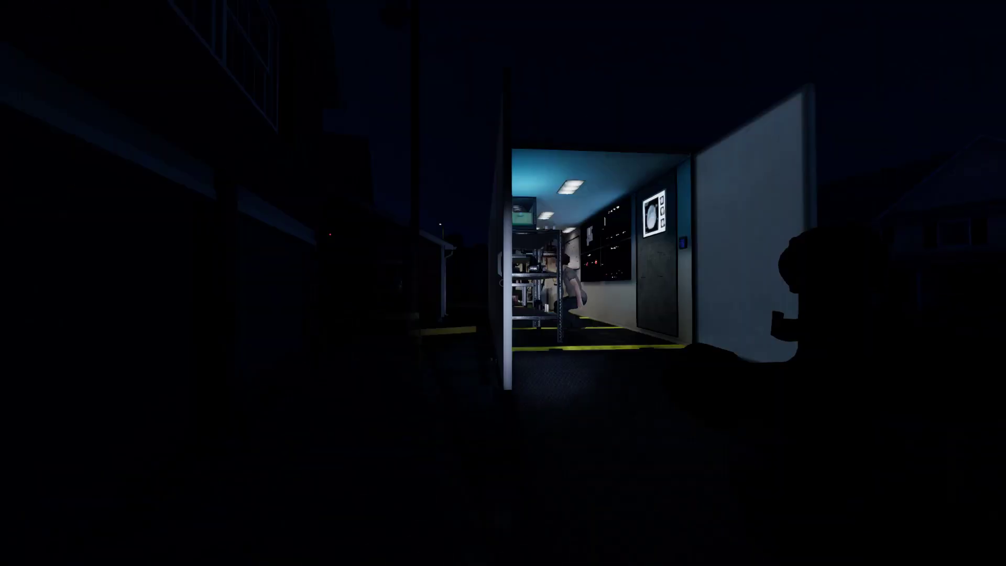
key(w)
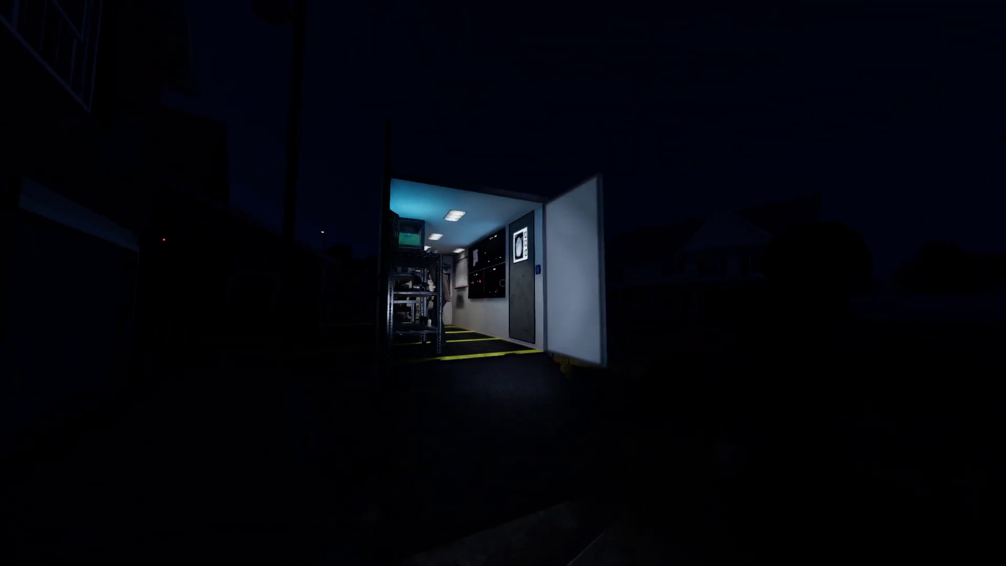
key(w)
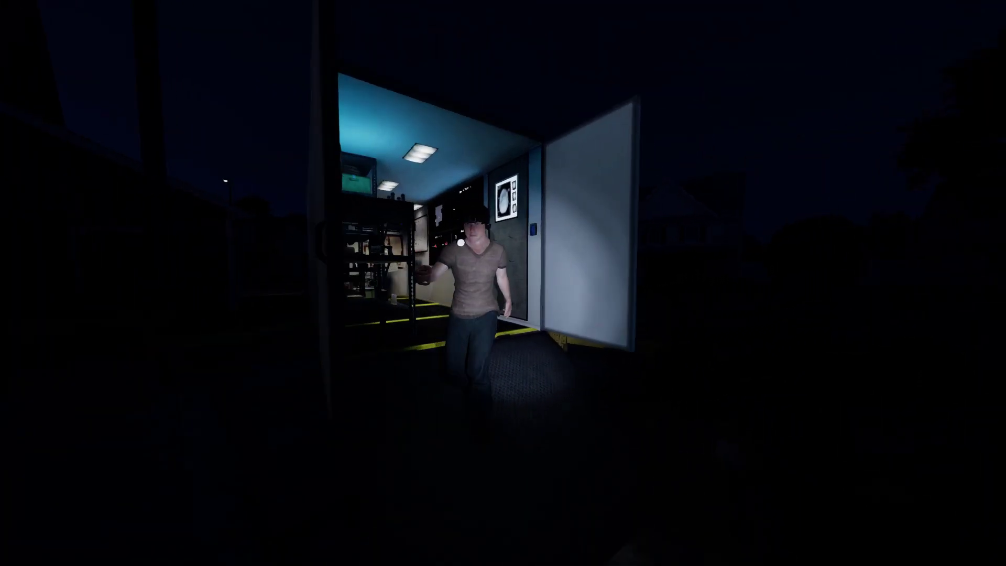
key(w)
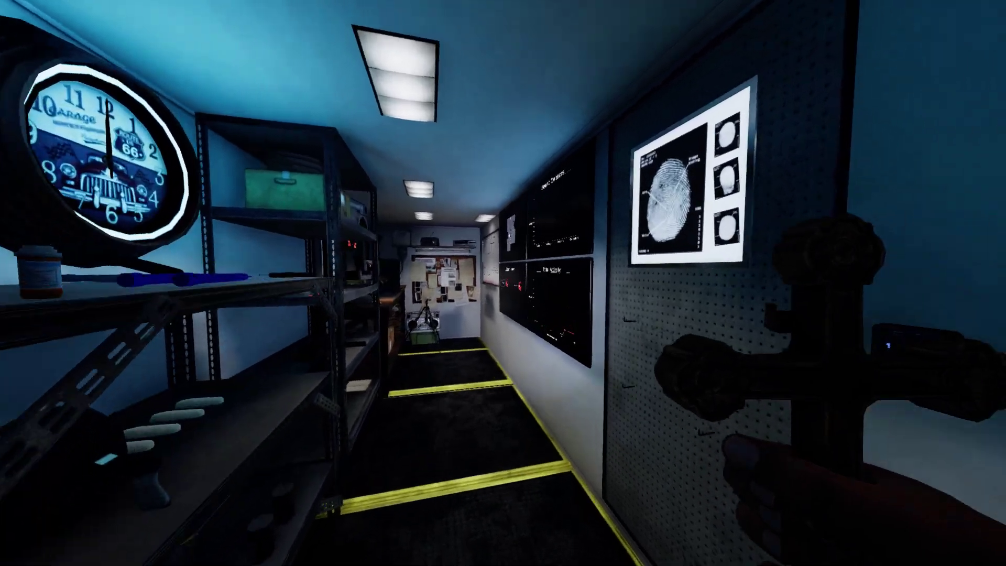
key(w)
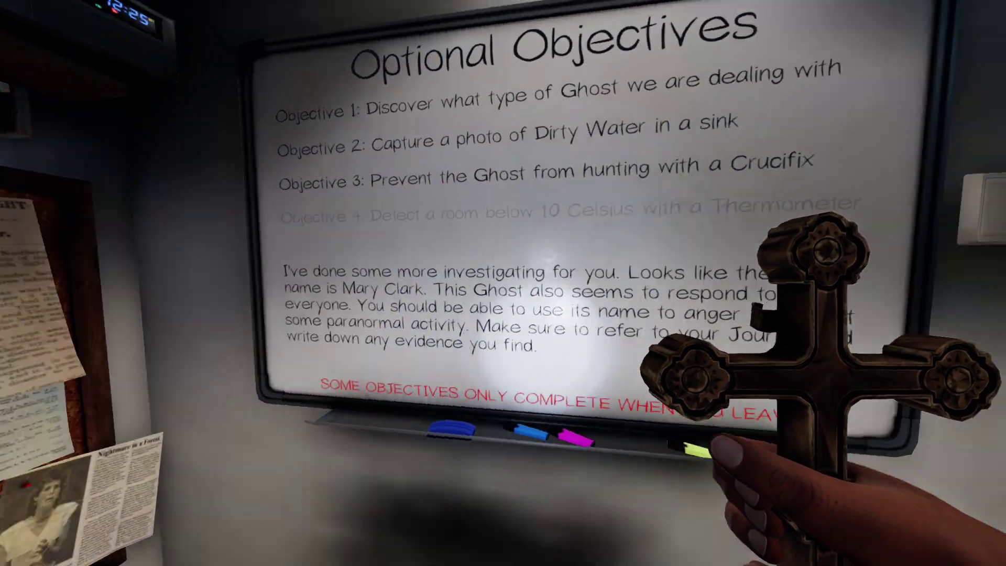
key(w)
key(w)
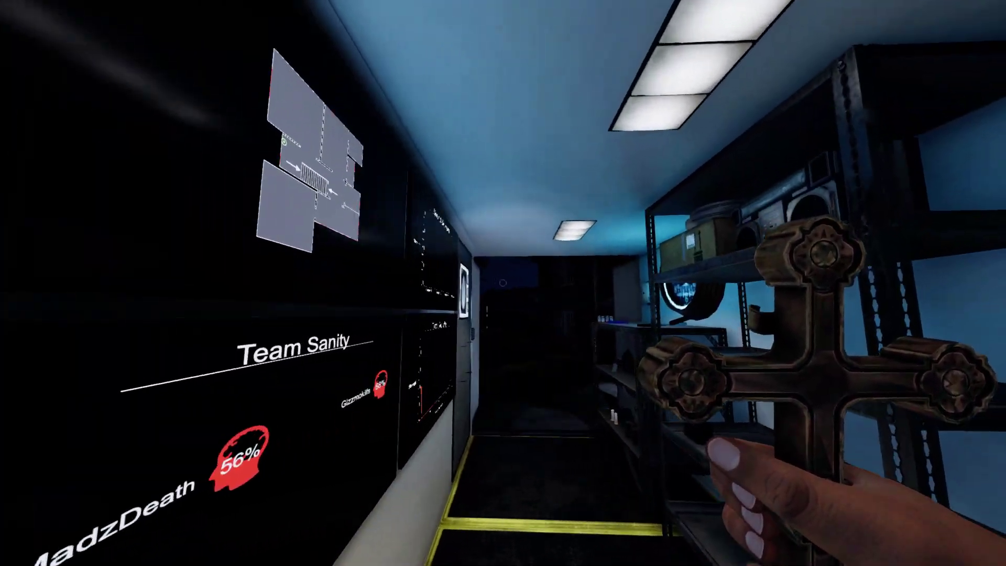
key(w)
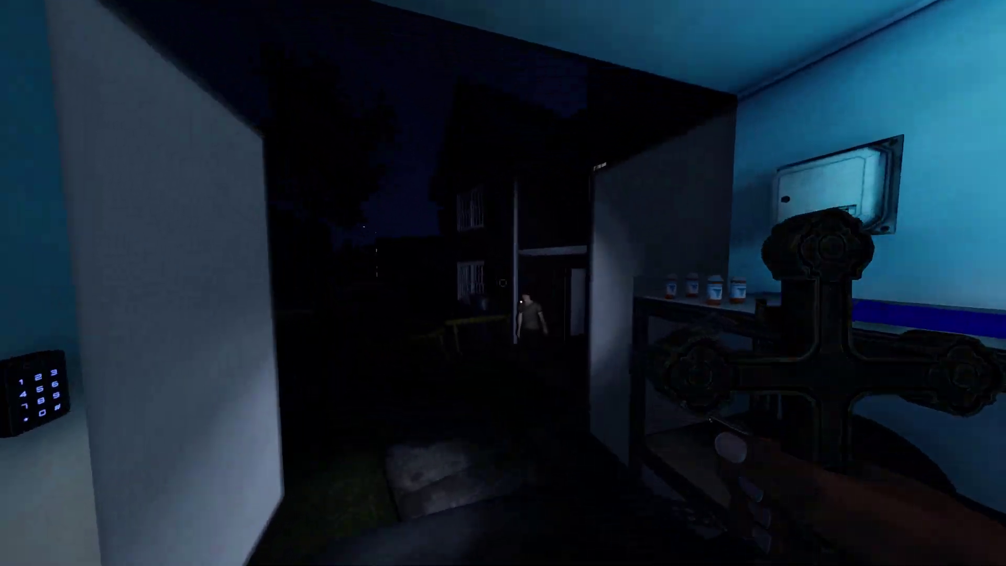
key(w)
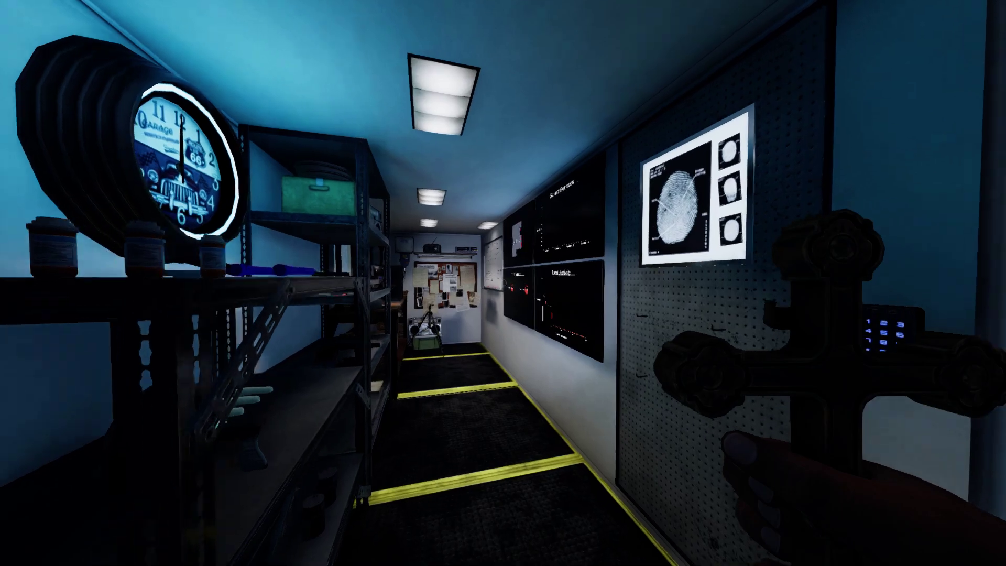
key(w)
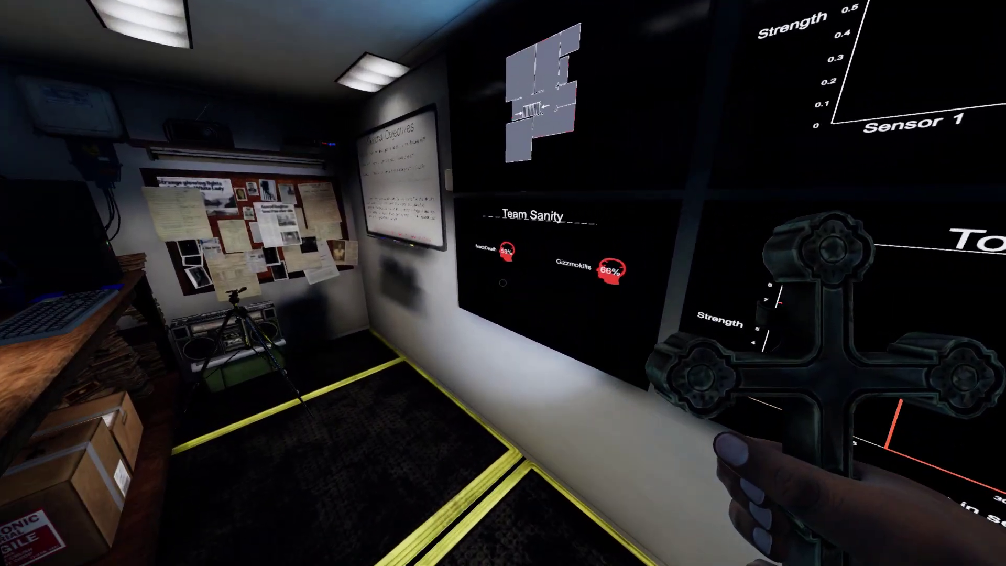
key(w)
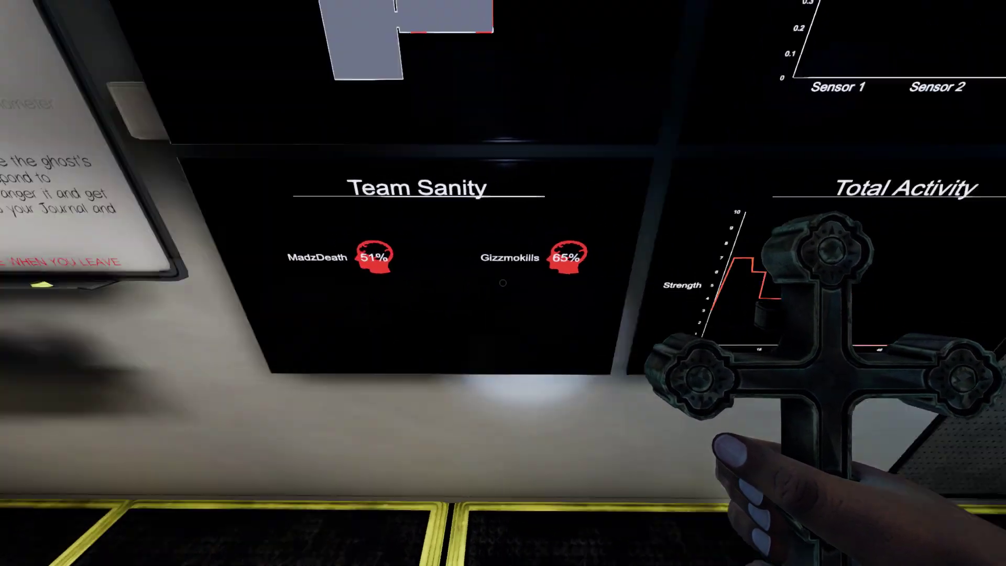
key(w)
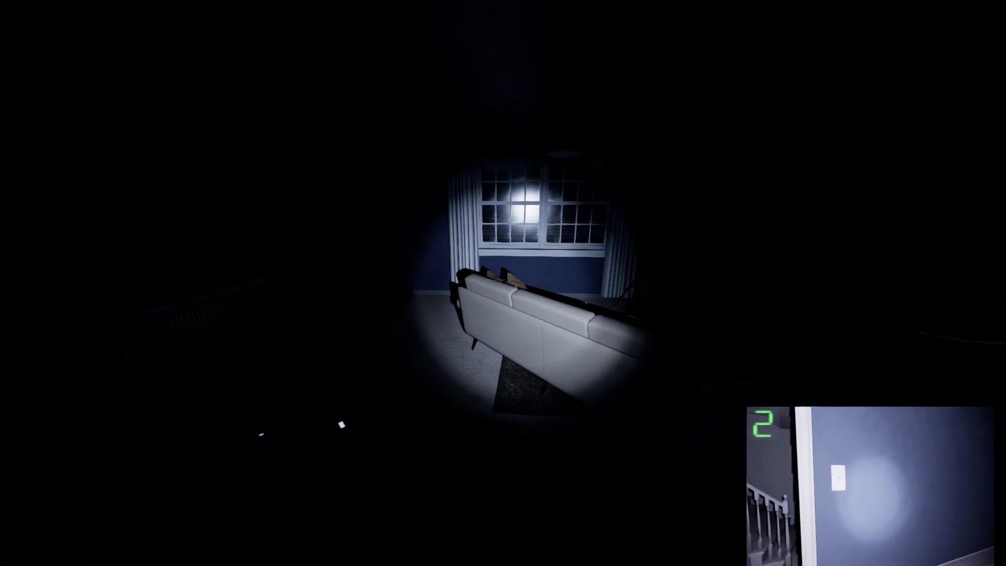
key(w)
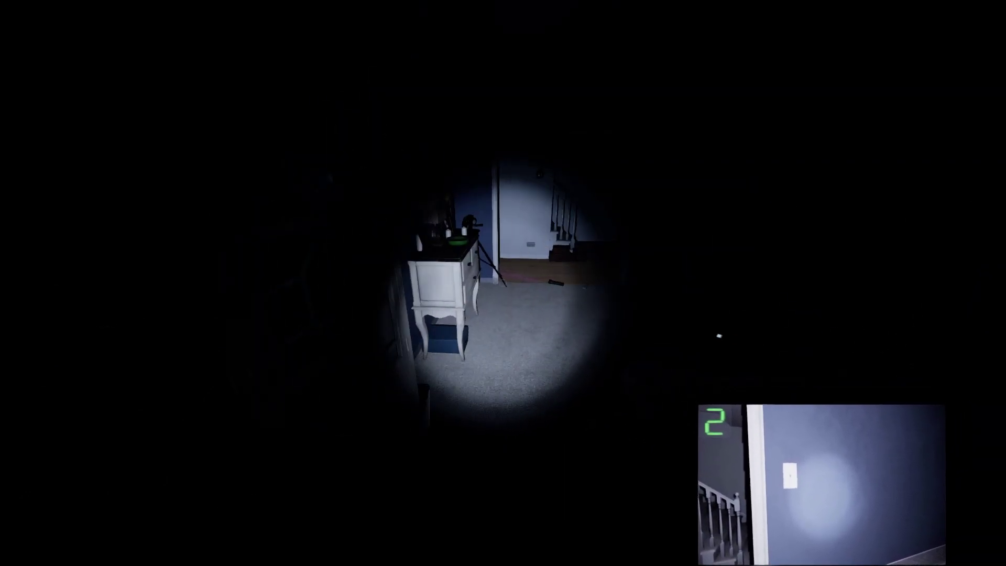
key(w)
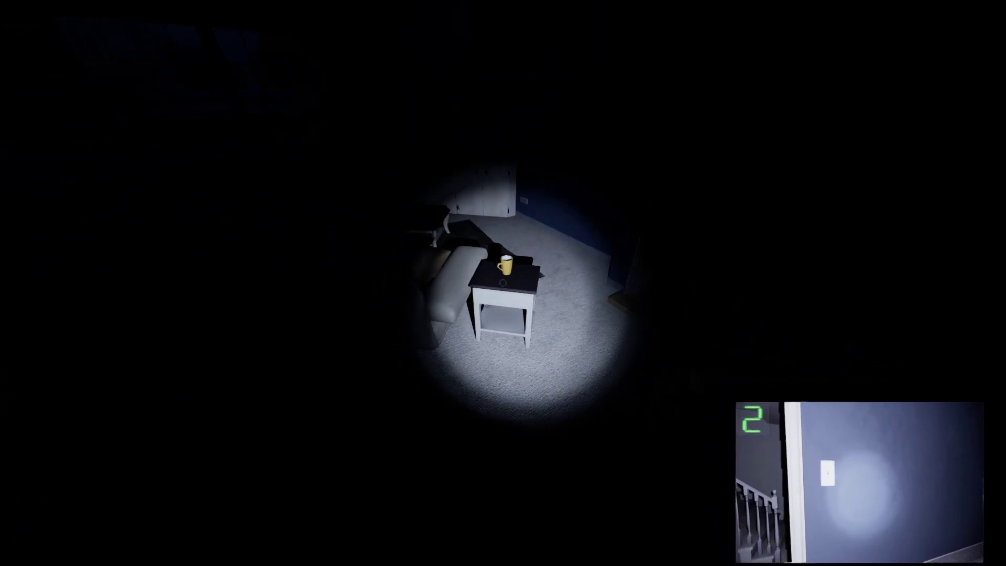
key(w)
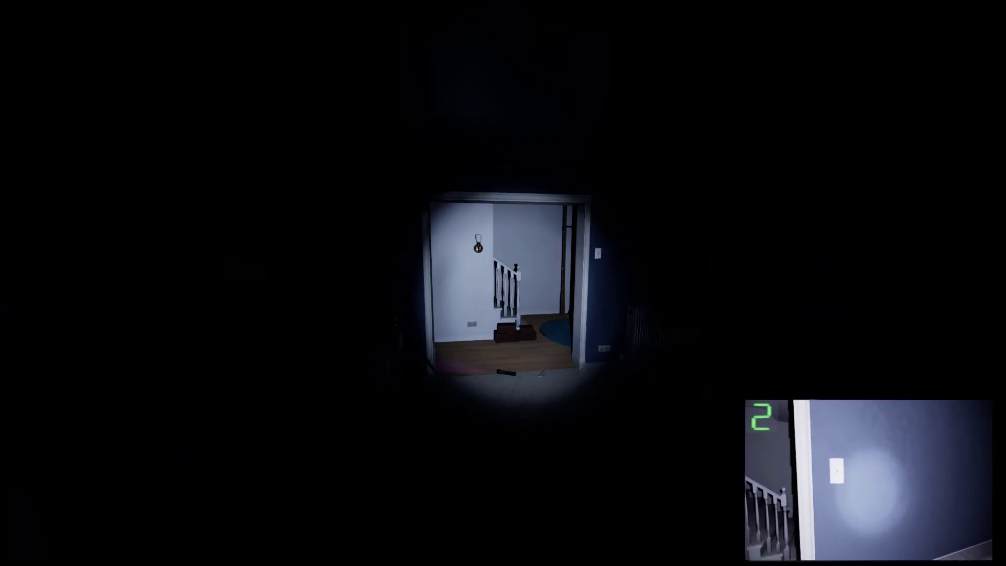
key(w)
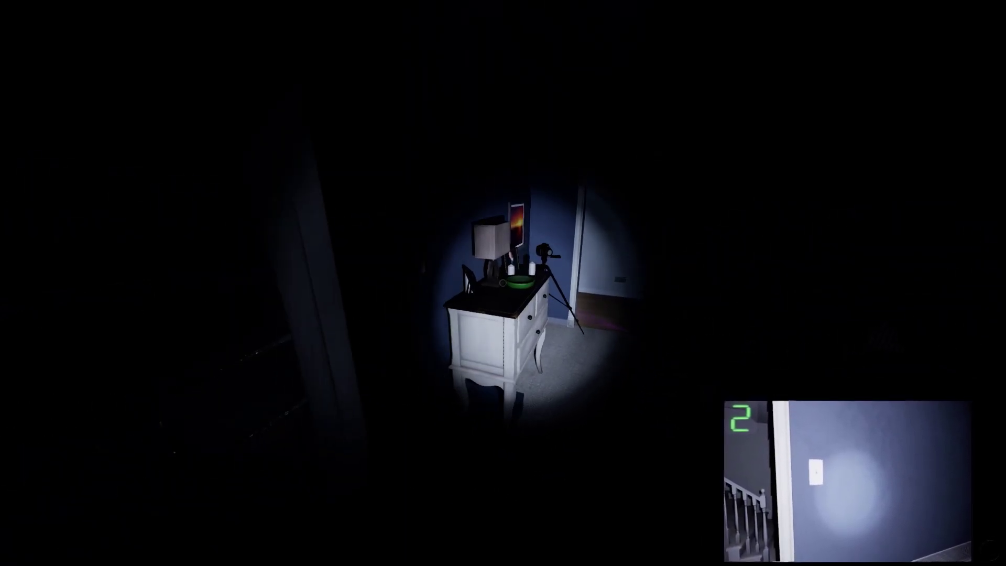
key(w)
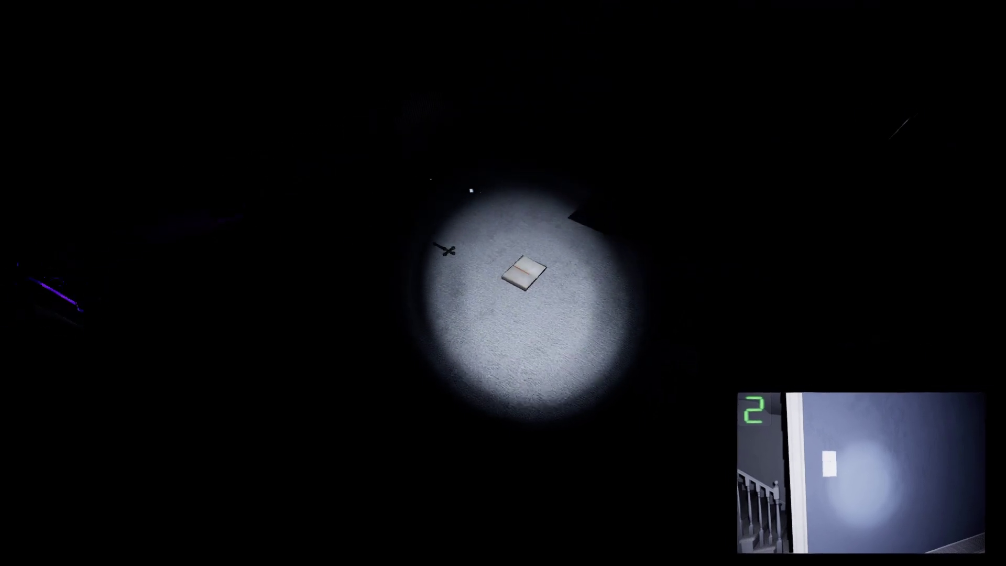
key(w)
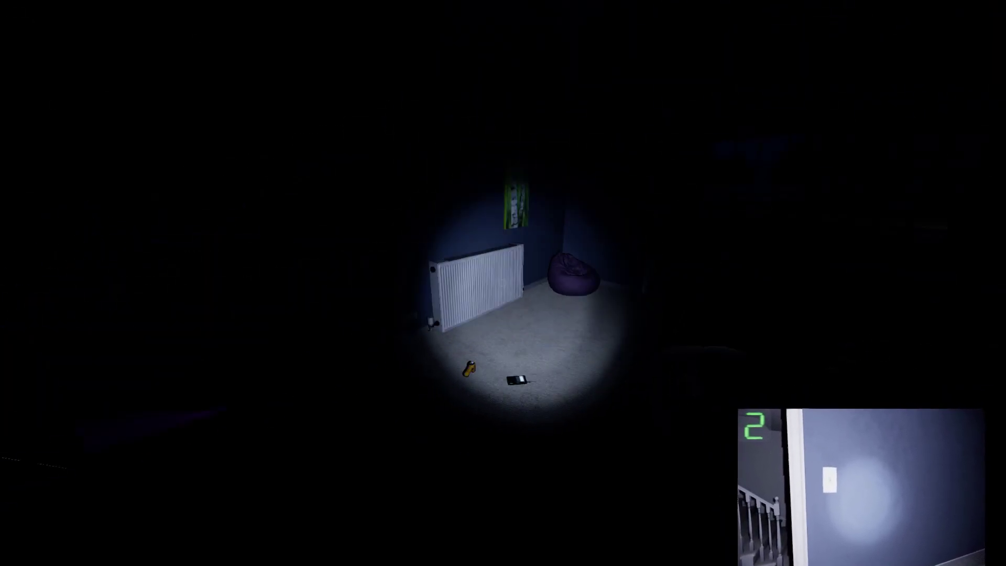
key(w)
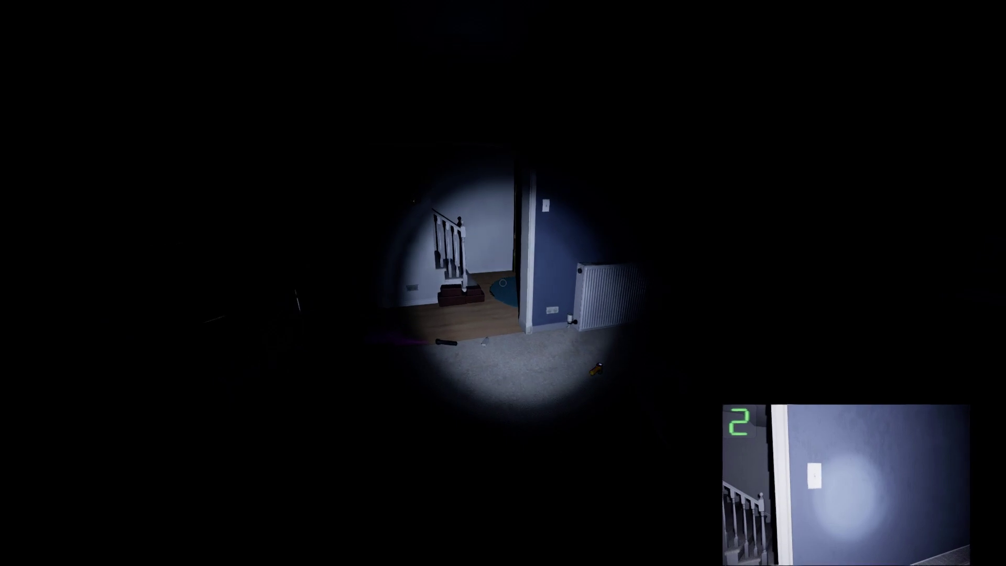
key(w)
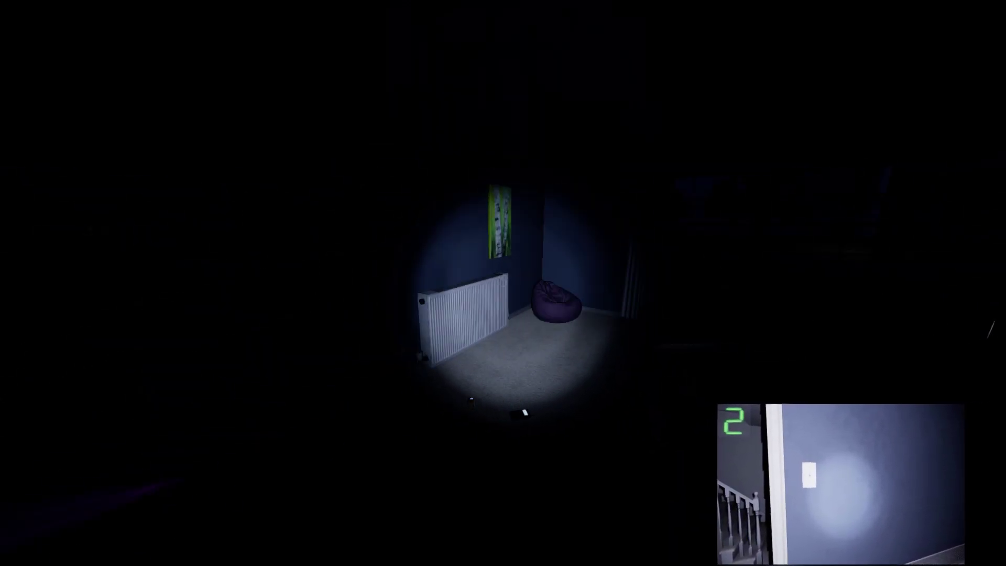
key(w)
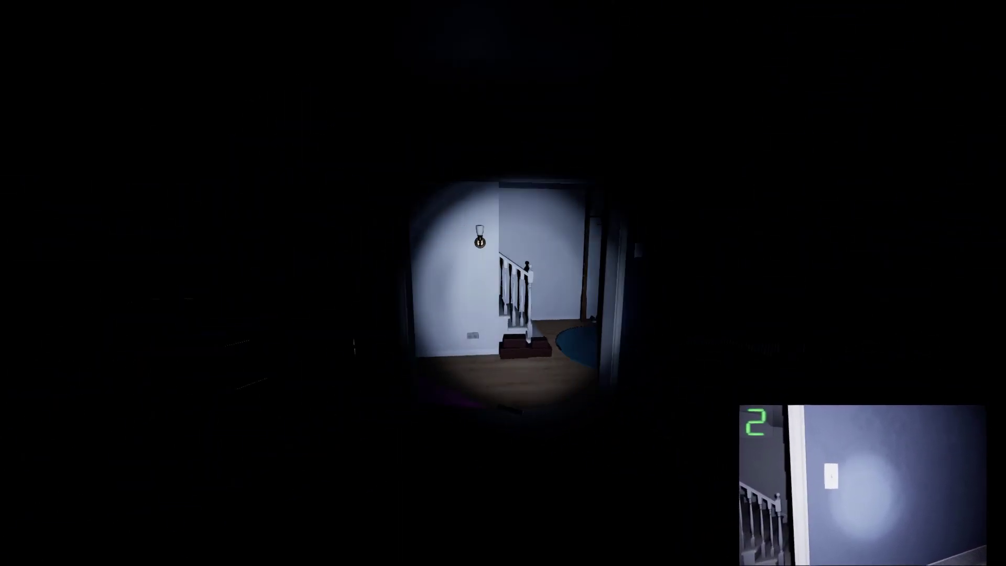
key(w)
key(w)
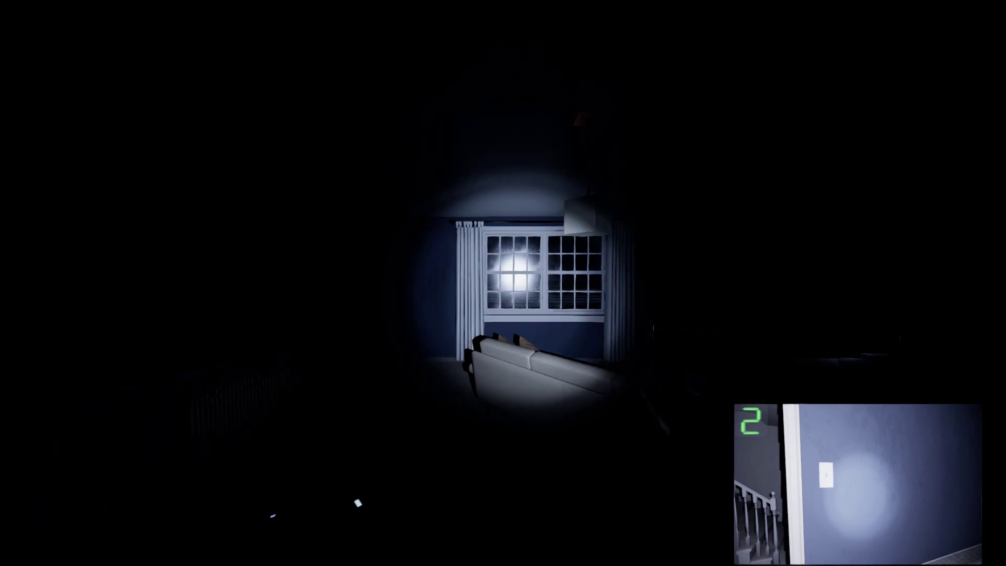